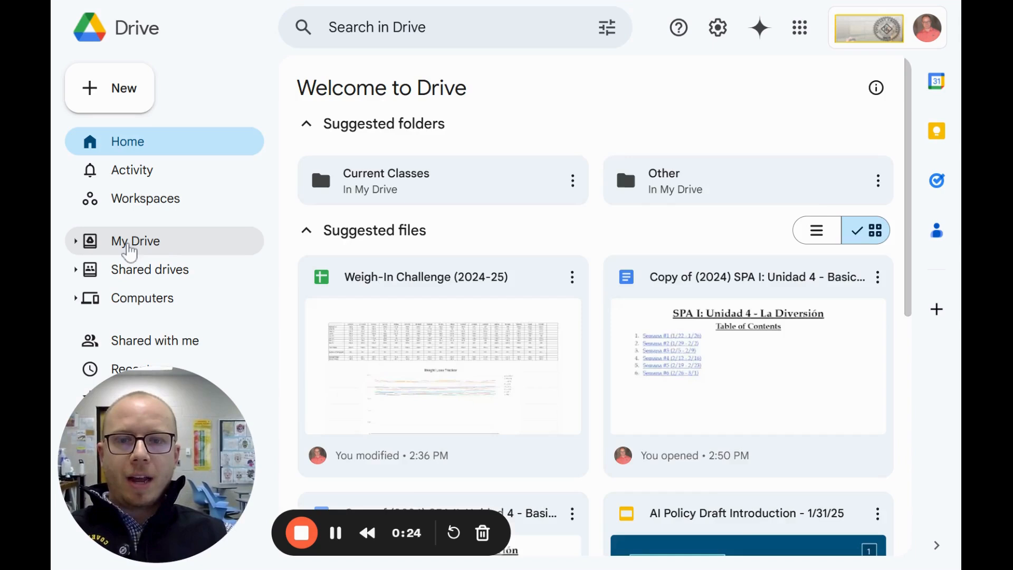
Browse My Drive through Current Classes, SPA 1 and SPA 1 (2025) to Unidad 4 - La Diversión, and return to SPA 1 (2025).
click(128, 247)
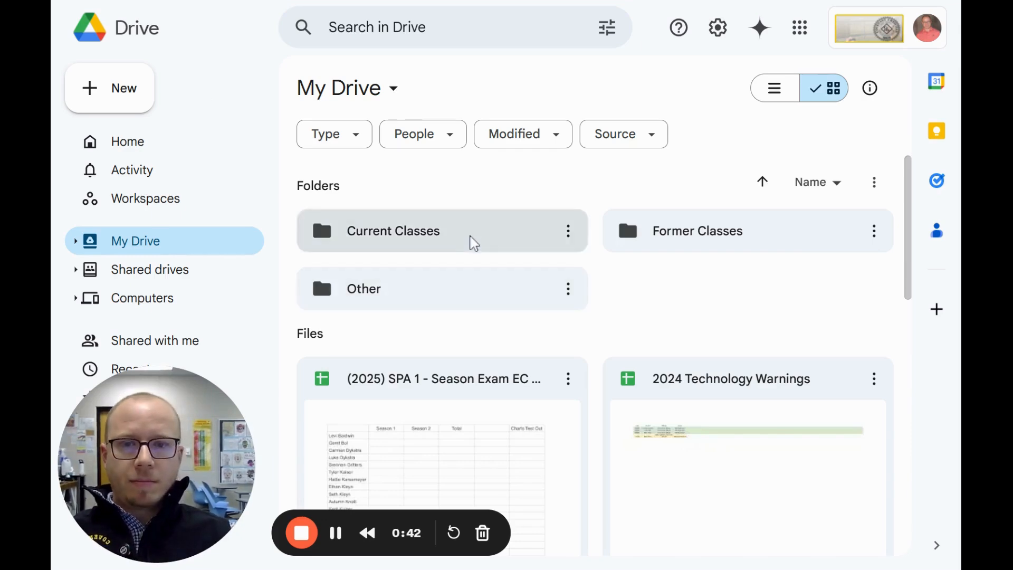
double_click(470, 244)
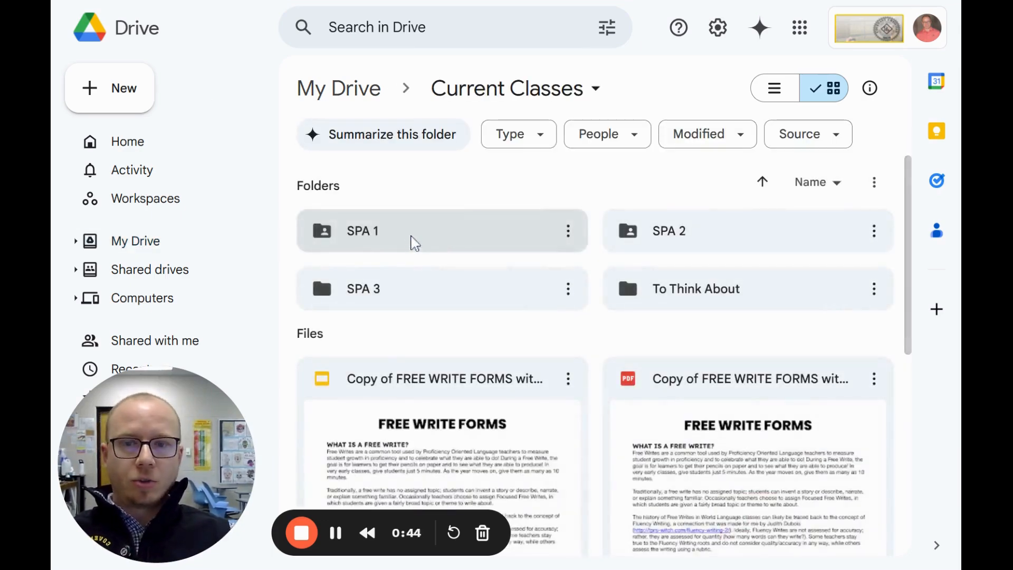
double_click(411, 240)
click(413, 241)
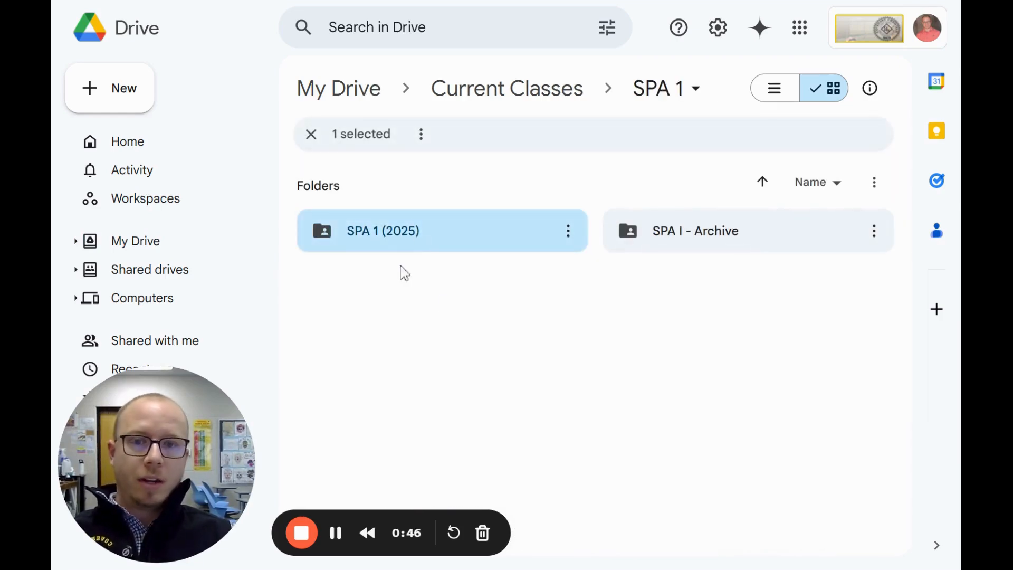
double_click(411, 237)
double_click(714, 355)
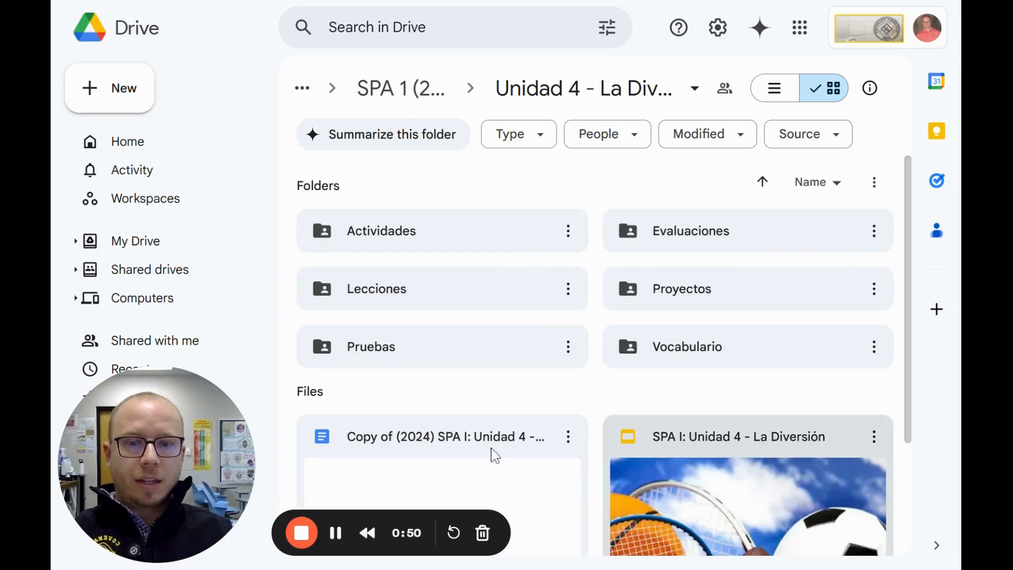
click(400, 88)
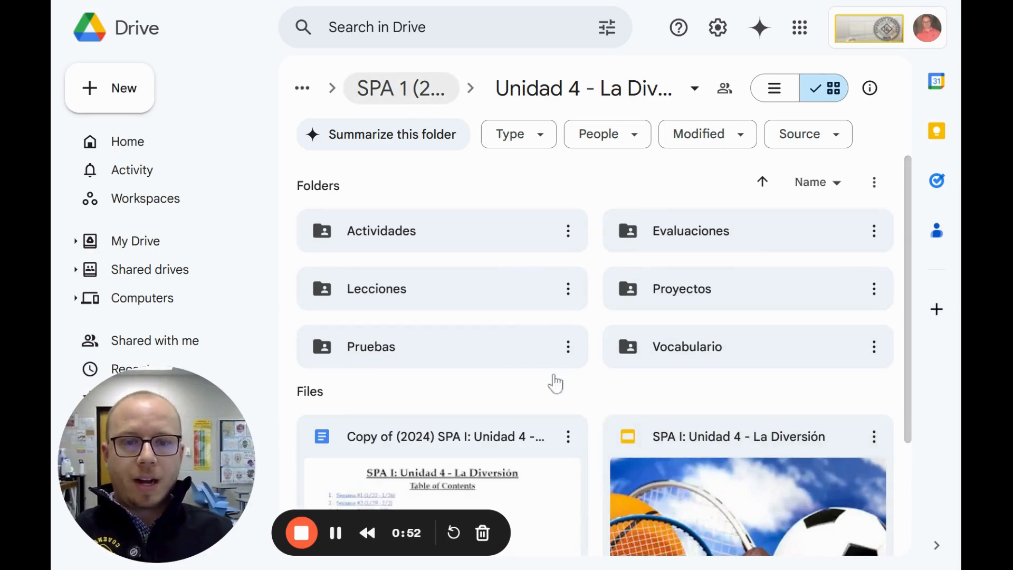
scroll(473, 452, down, 3)
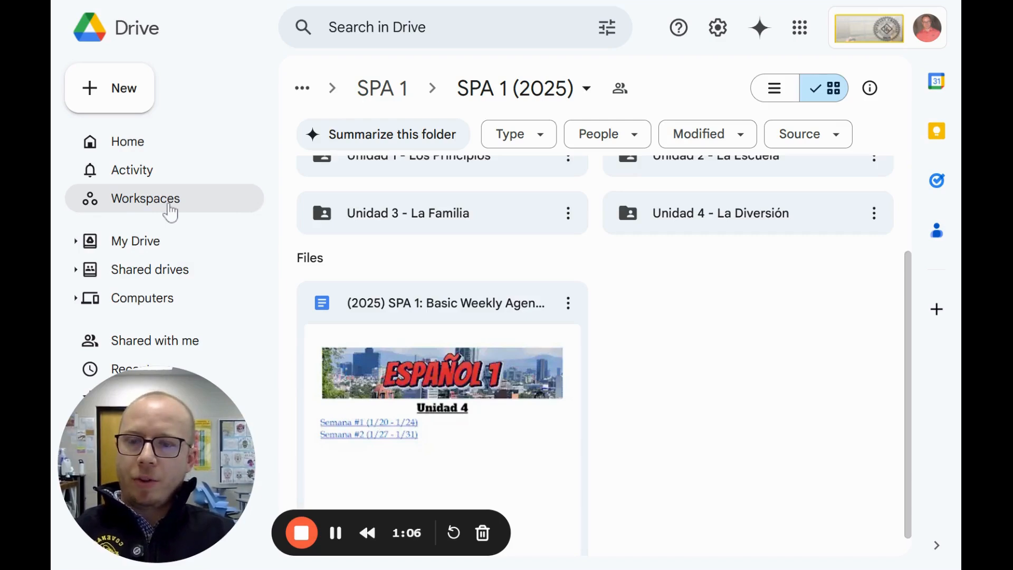
View the Spanish 1 workspace and the actions available for its SPA I: Unidad 4 - La Diversión file, and close the workspace.
click(142, 210)
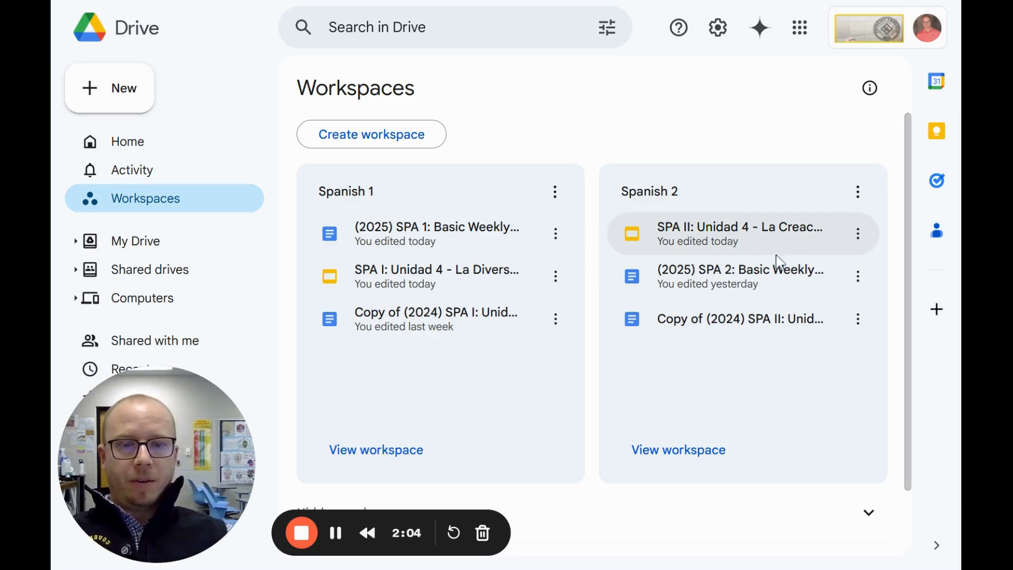
click(389, 451)
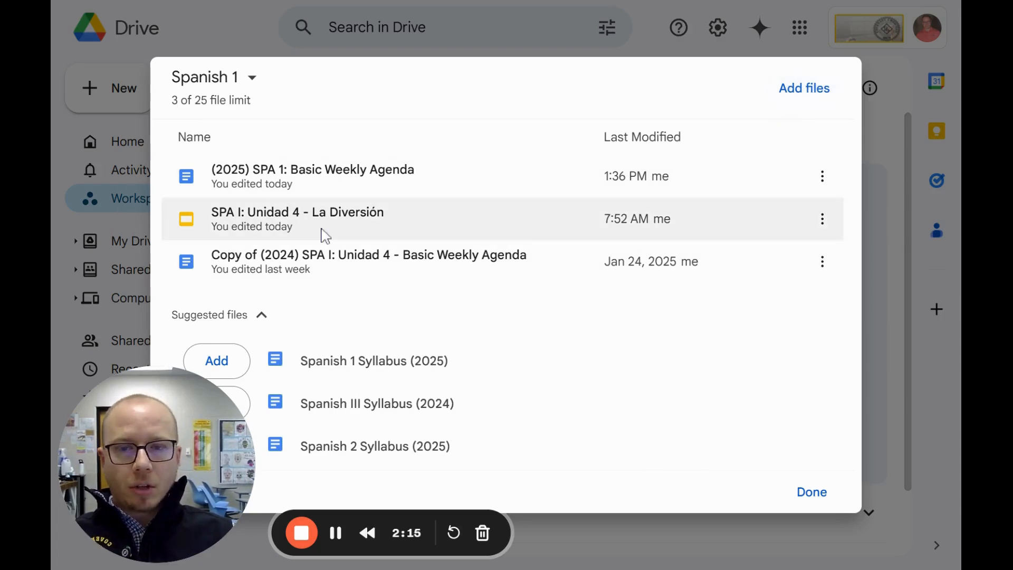
click(819, 233)
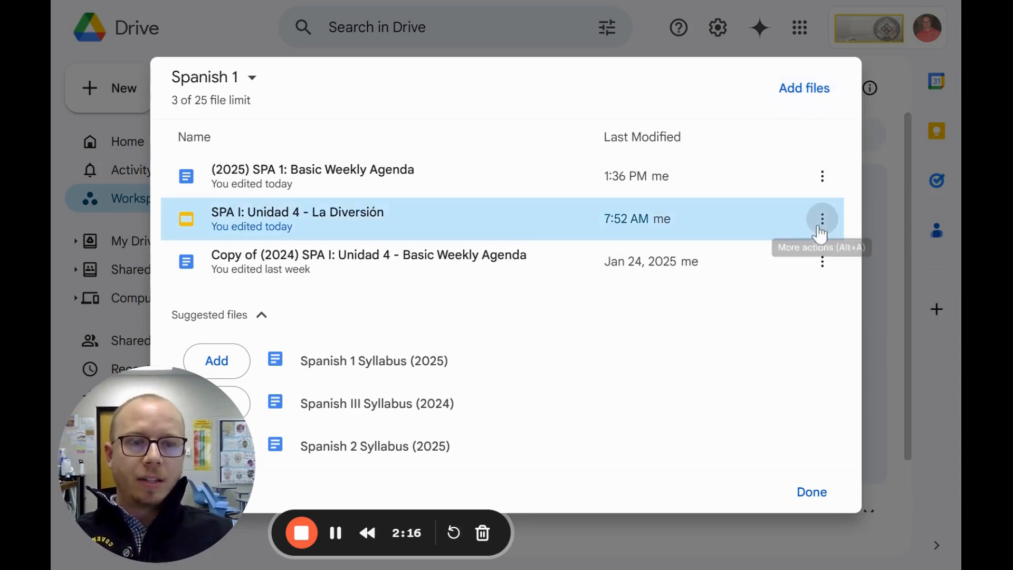
click(823, 222)
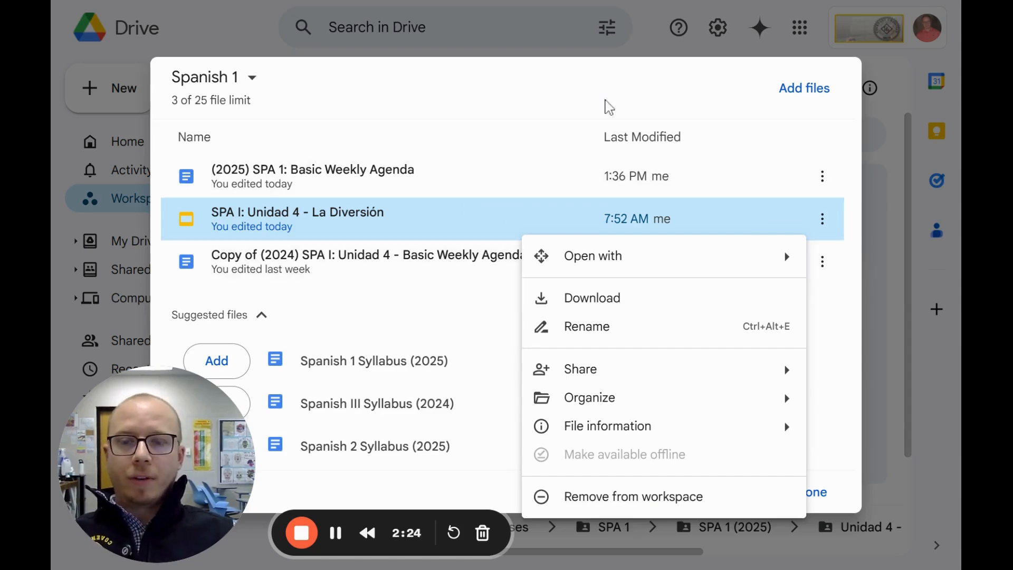
click(483, 36)
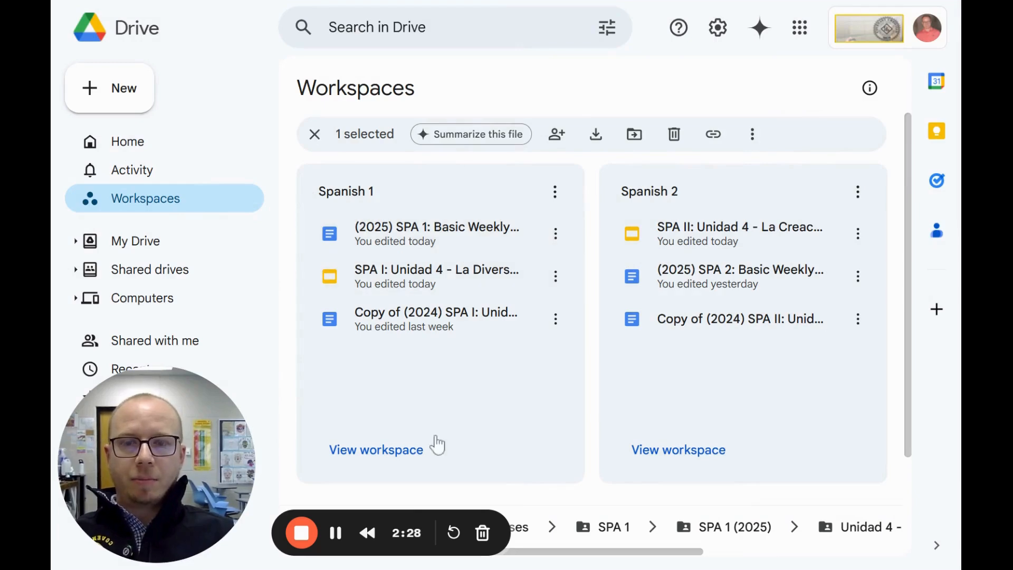
scroll(493, 328, down, 2)
scroll(493, 326, up, 2)
scroll(496, 327, down, 1)
scroll(493, 334, down, 2)
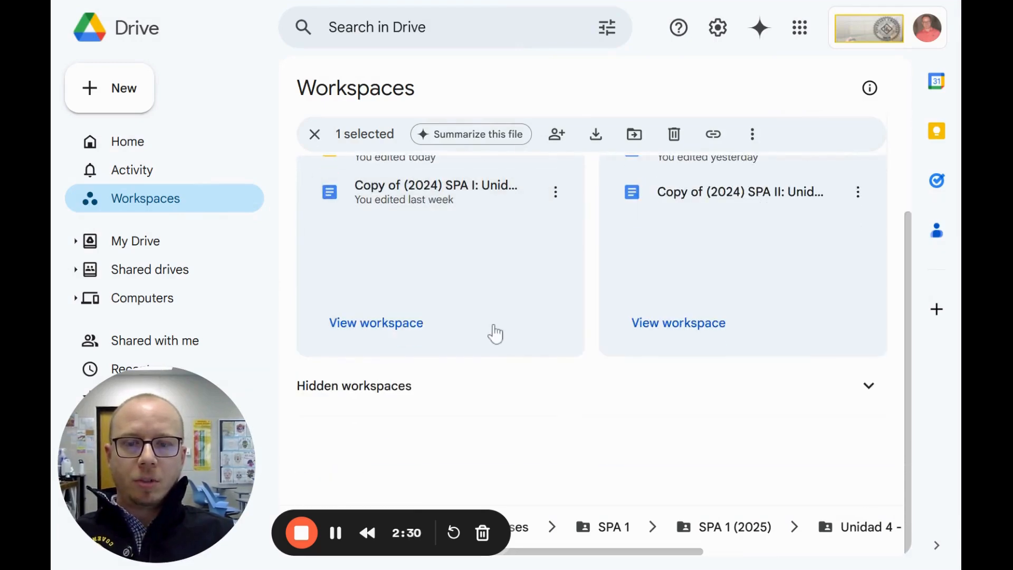
scroll(493, 334, up, 3)
Create a new workspace named Spanish 3.
click(124, 206)
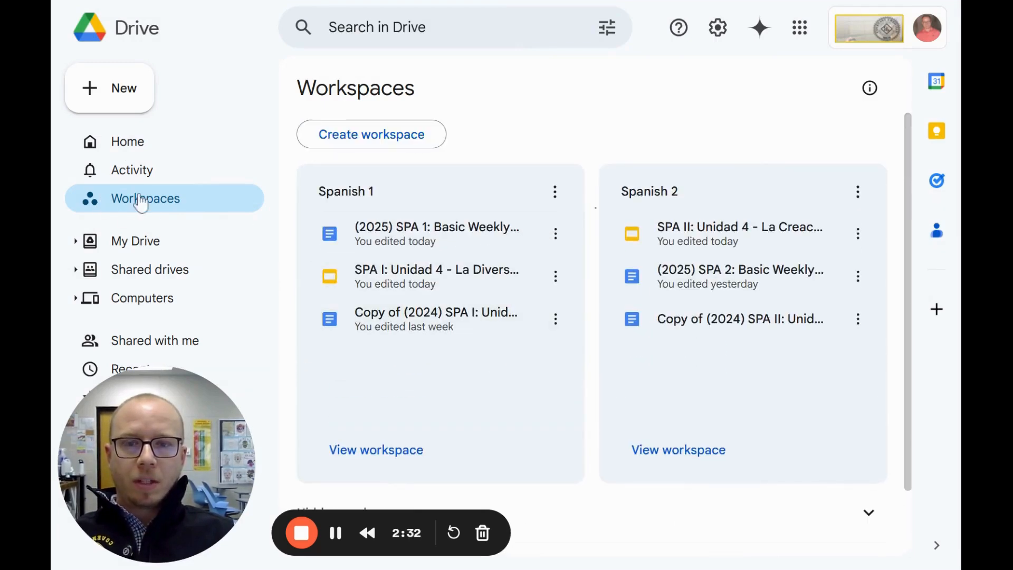
click(353, 138)
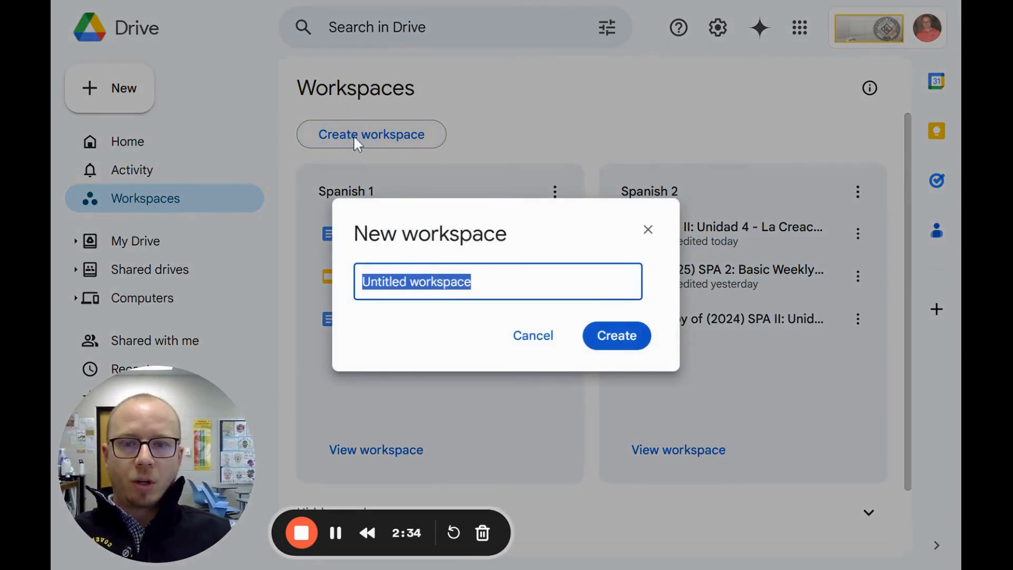
text(Spanish 3)
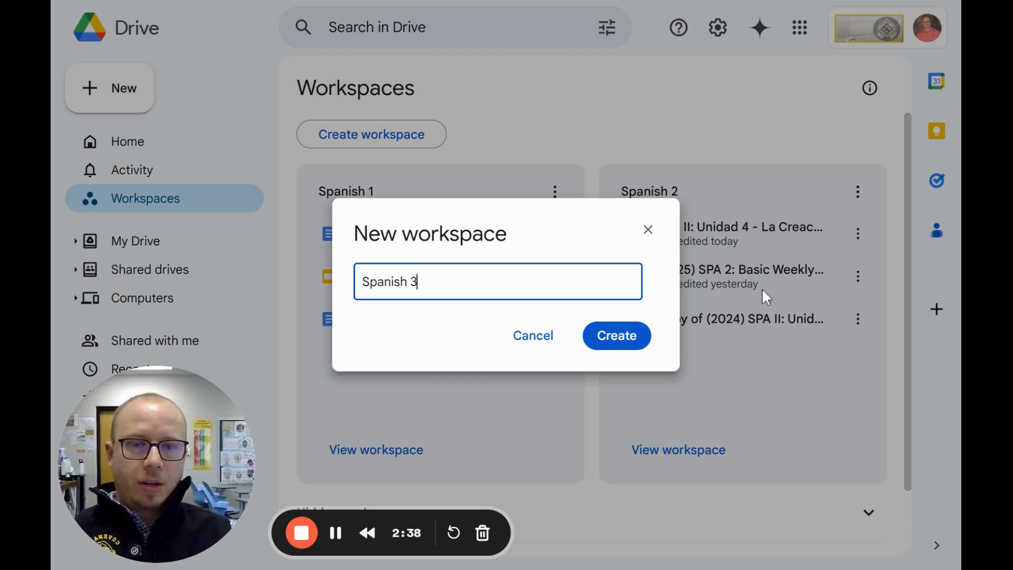
click(589, 344)
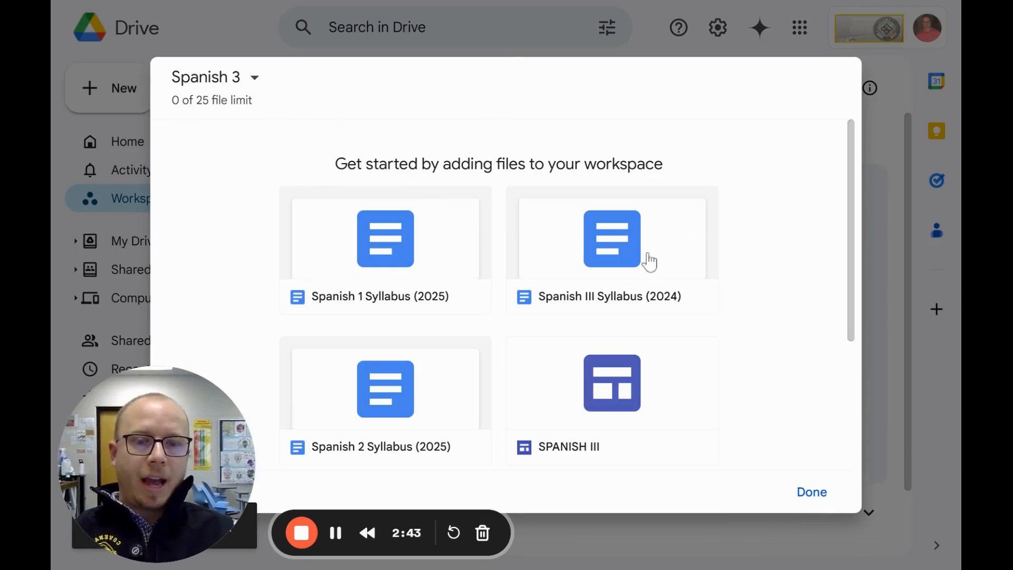
Browse for other files to add, going through Current Classes, SPA 3, SPA III - Archive and SPA III - 2024 to Unidad 5 - El Trabajo.
scroll(612, 264, down, 4)
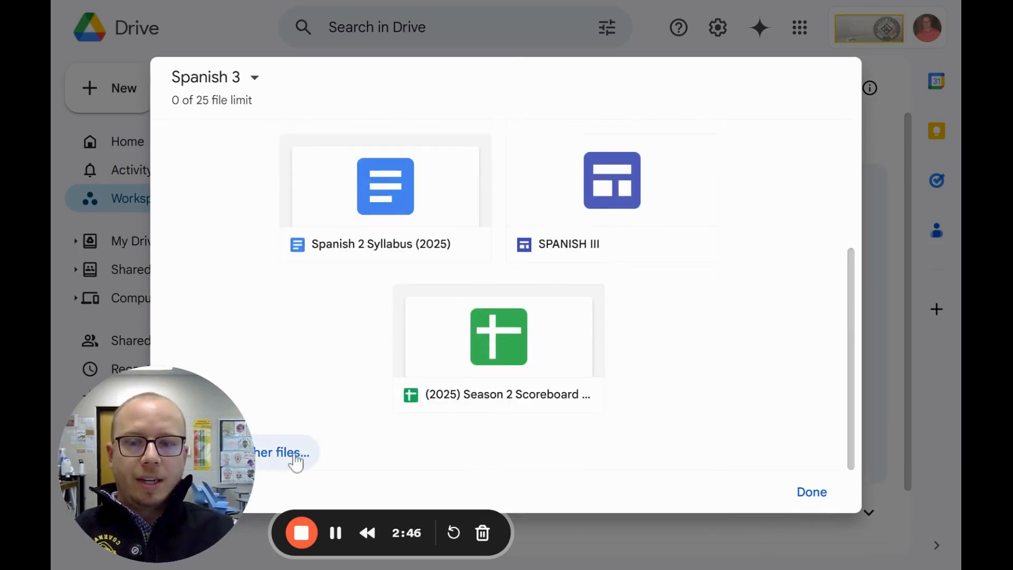
click(294, 457)
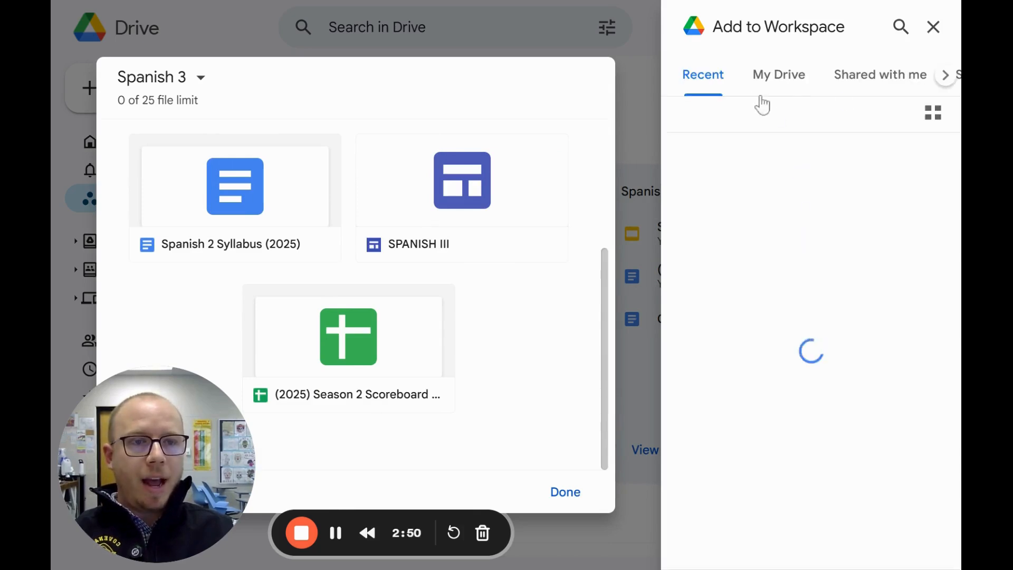
click(780, 78)
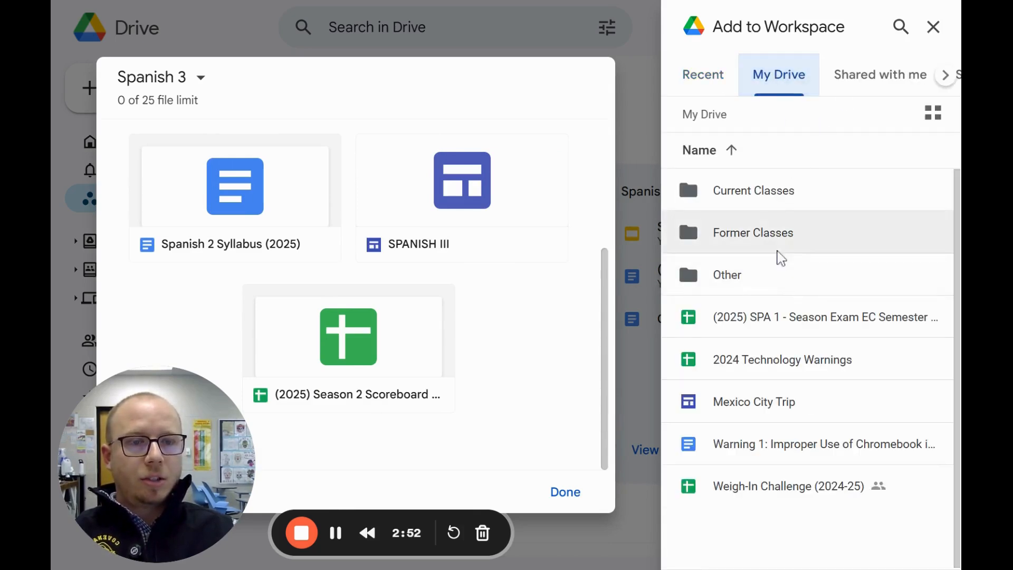
double_click(781, 206)
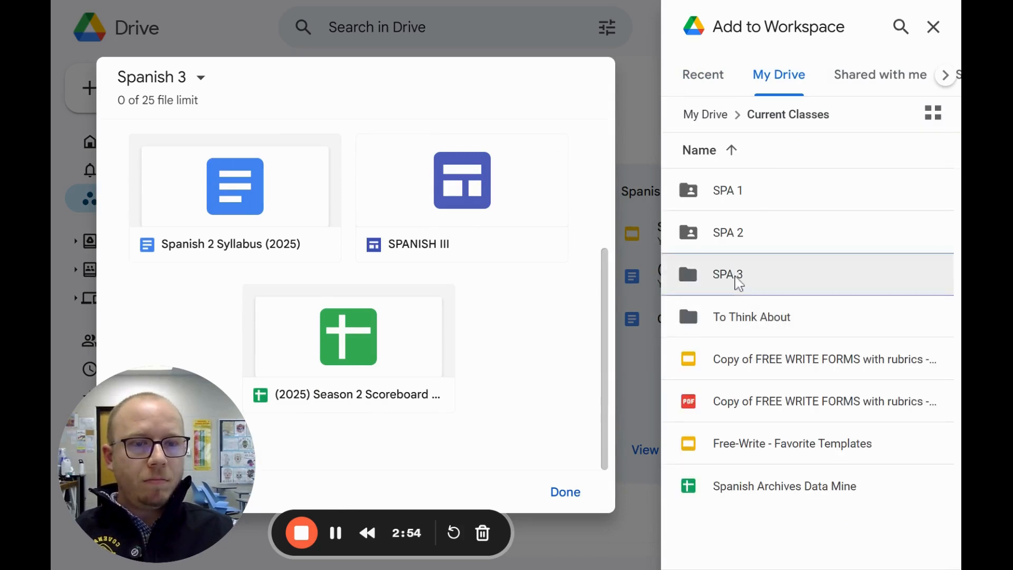
double_click(735, 272)
double_click(729, 204)
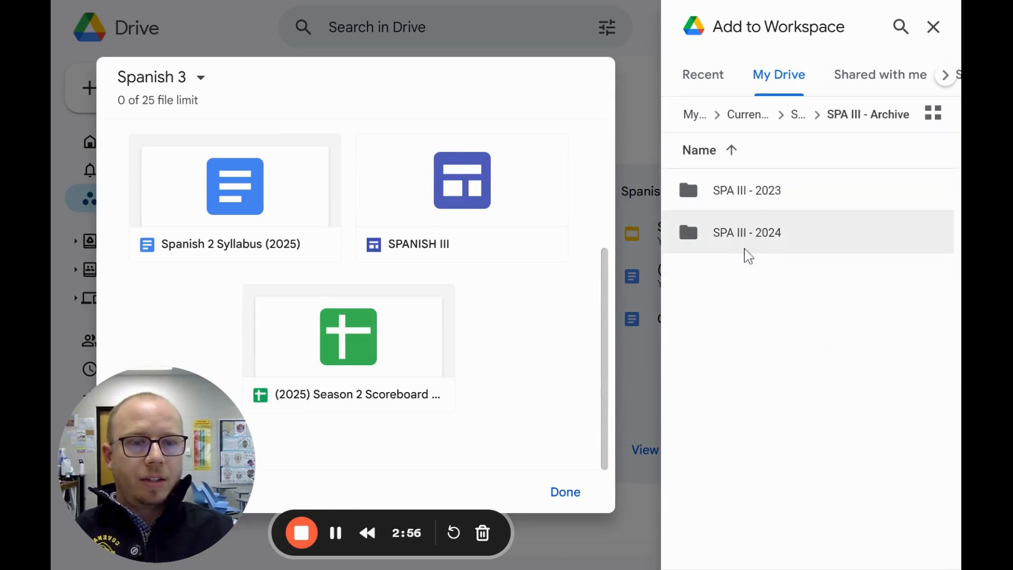
double_click(748, 245)
scroll(777, 420, down, 2)
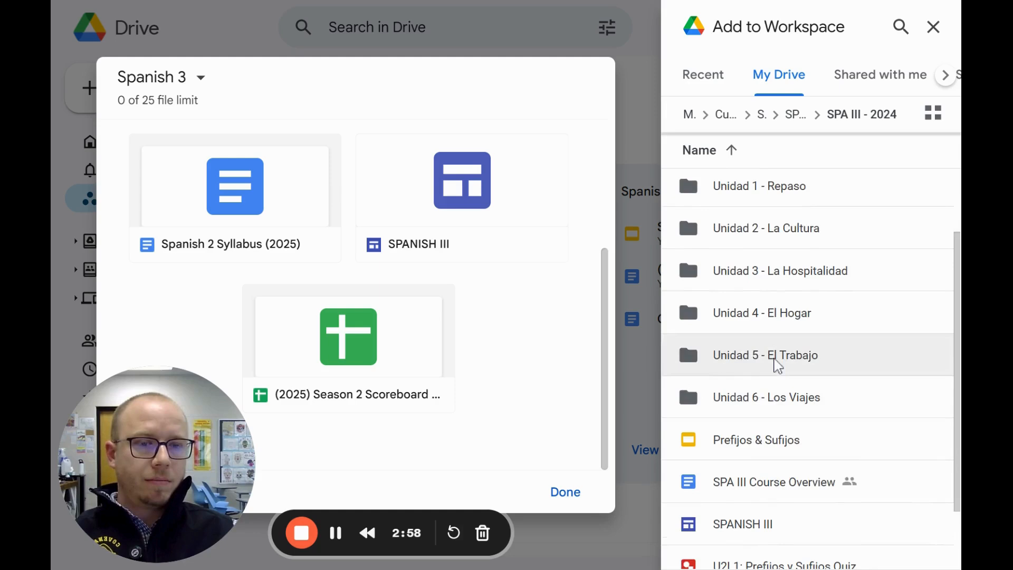
double_click(778, 361)
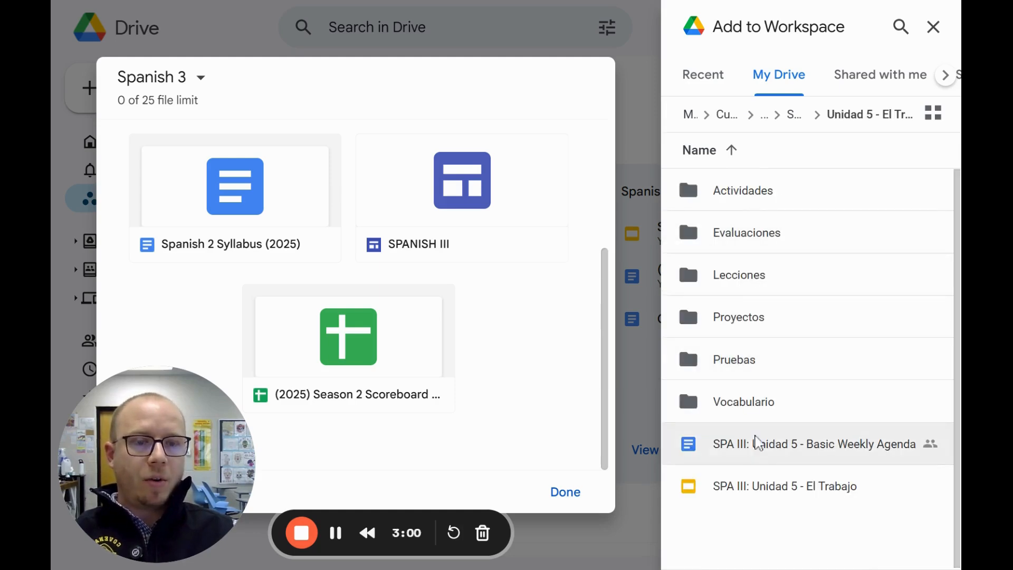
Add the SPA III: Unidad 5 - Basic Weekly Agenda and SPA III: Unidad 5 - El Trabajo files to the Spanish 3 workspace.
click(779, 461)
click(778, 490)
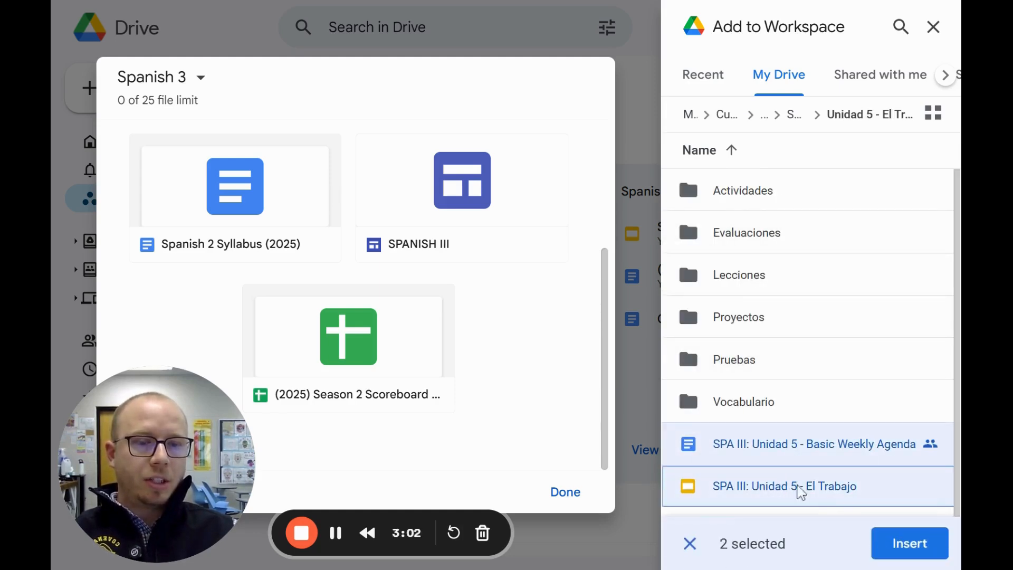
click(906, 543)
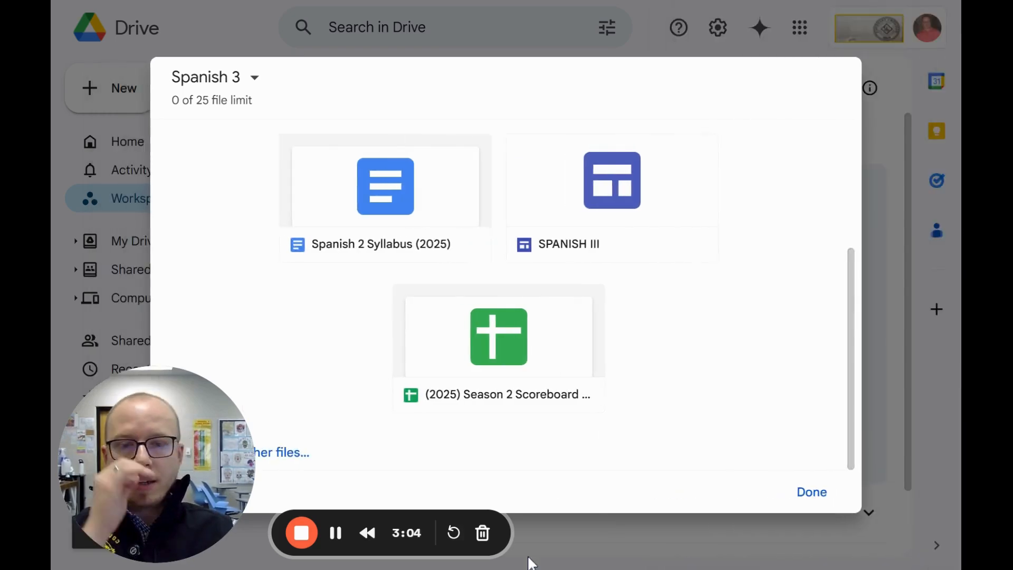
click(809, 501)
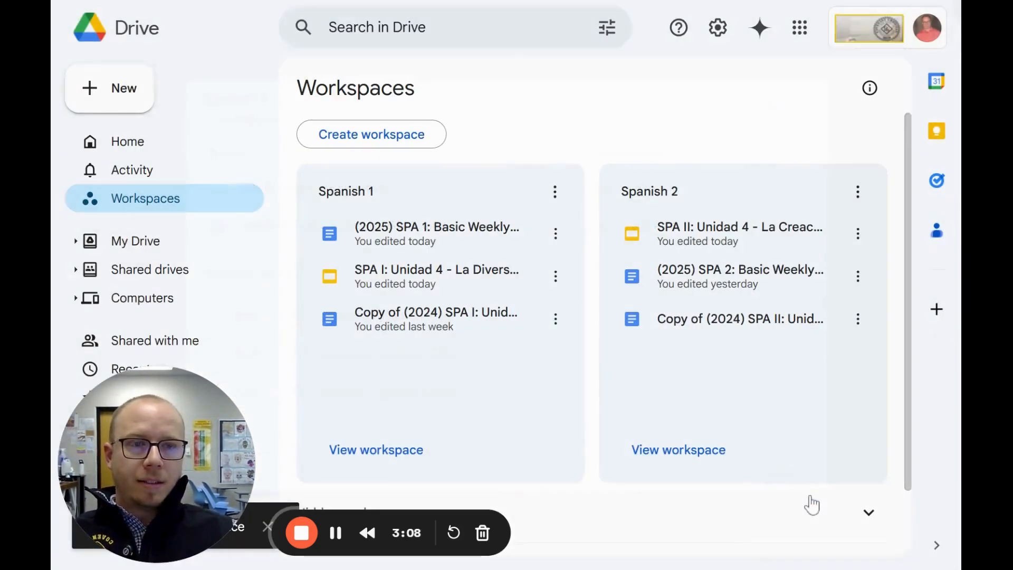
Refresh the Workspaces overview at a smaller page zoom to check the Spanish 3 workspace alongside the other workspaces.
scroll(577, 391, down, 2)
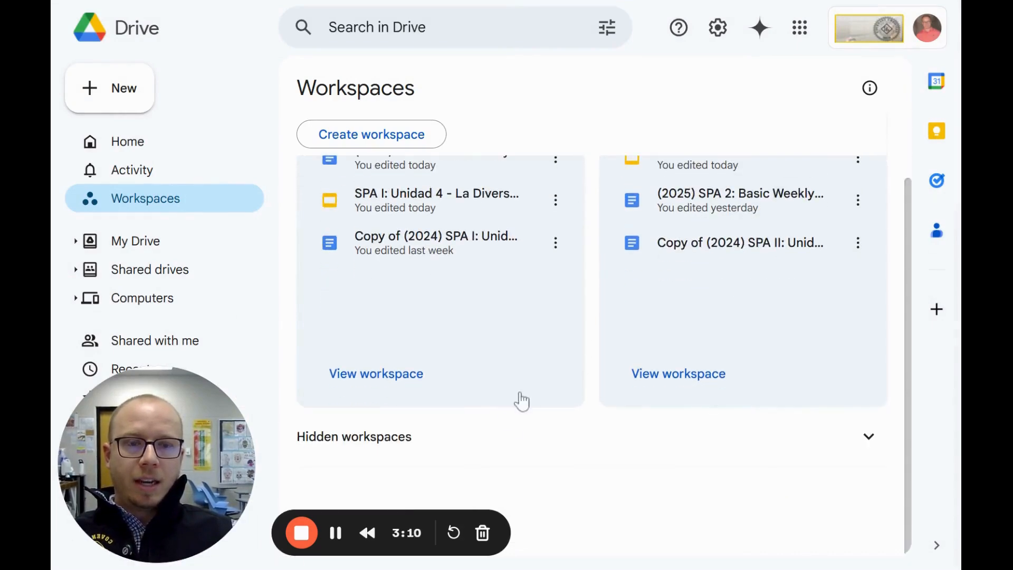
scroll(579, 389, up, 2)
scroll(658, 420, down, 2)
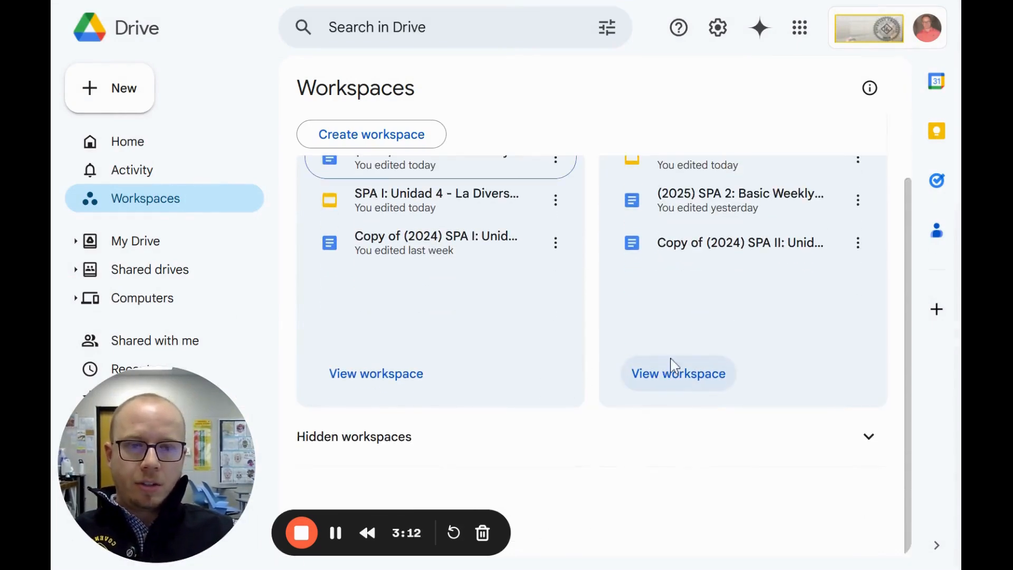
key(ctrl+minus)
key(ctrl+minus)
key(ctrl+minus)
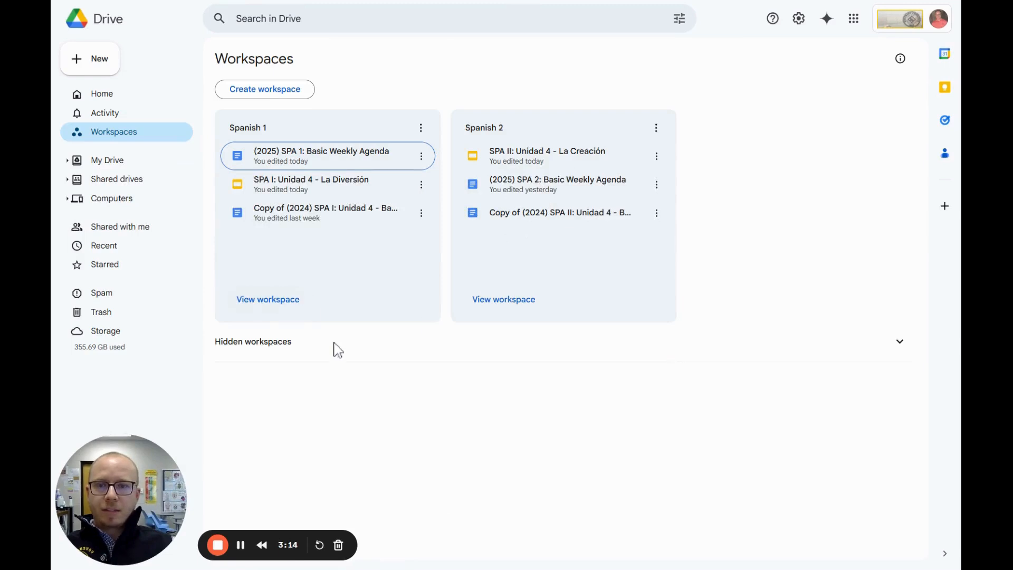
click(549, 385)
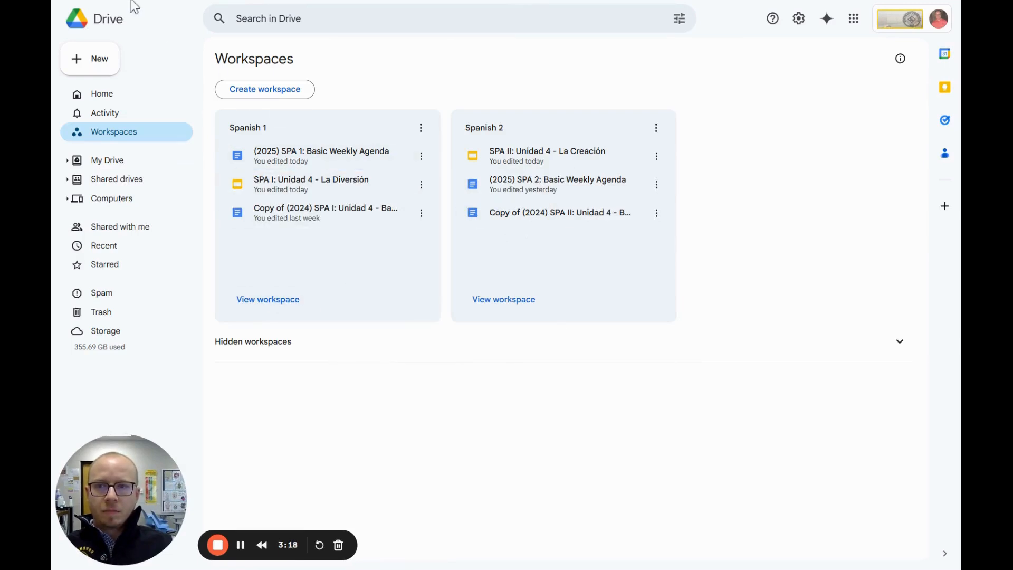
click(124, 131)
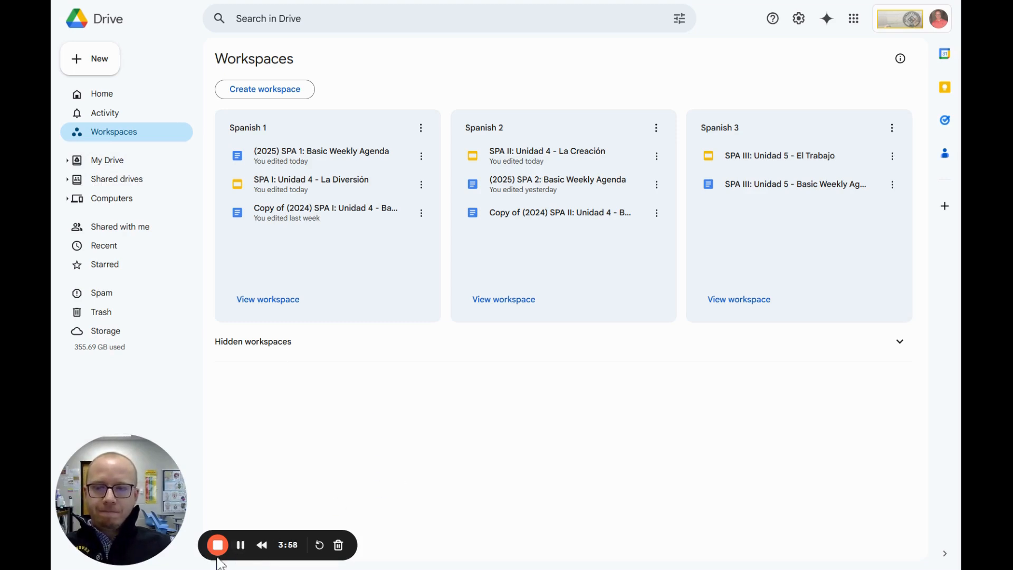
click(218, 545)
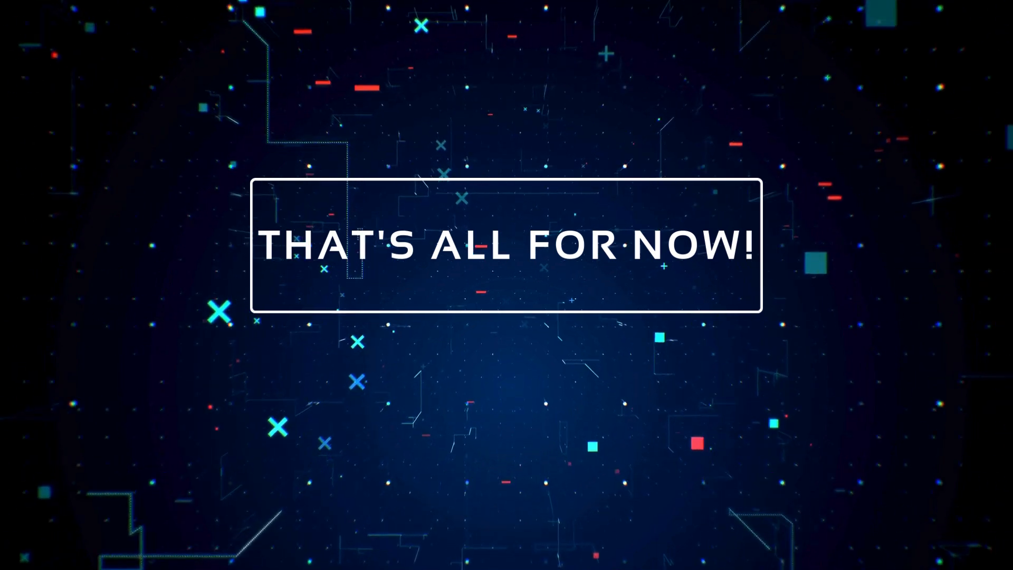